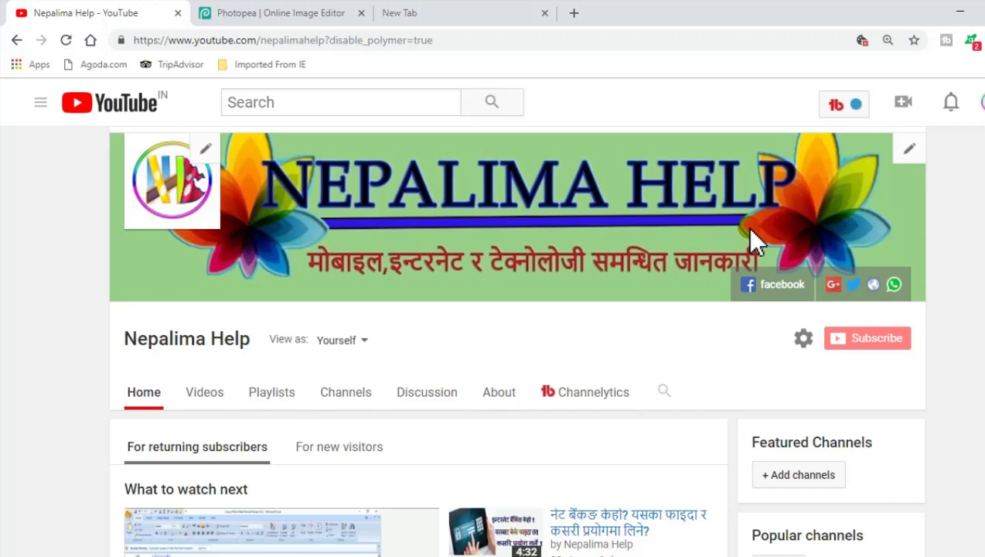
Step: Switch to the Photopea image editor already open in the browser
click(325, 14)
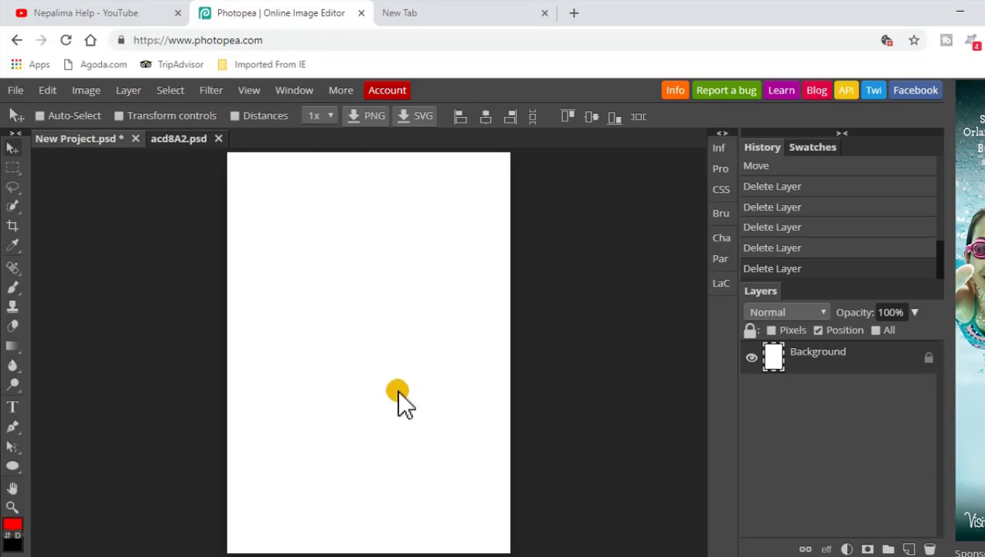
Step: Try a rectangular selection across the upper middle of the blank page, and undo it
right_click(20, 178)
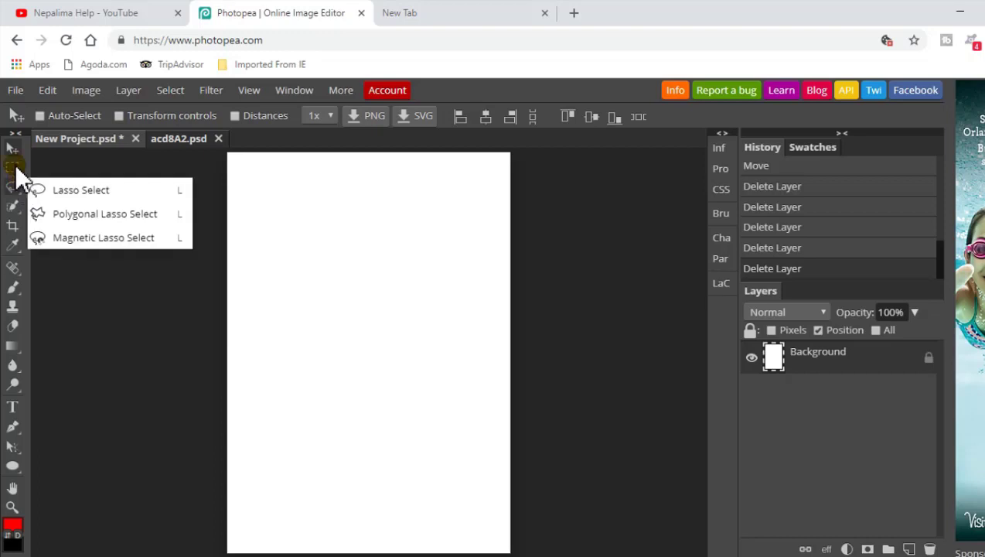
right_click(12, 165)
click(66, 169)
drag(277, 218, 474, 394)
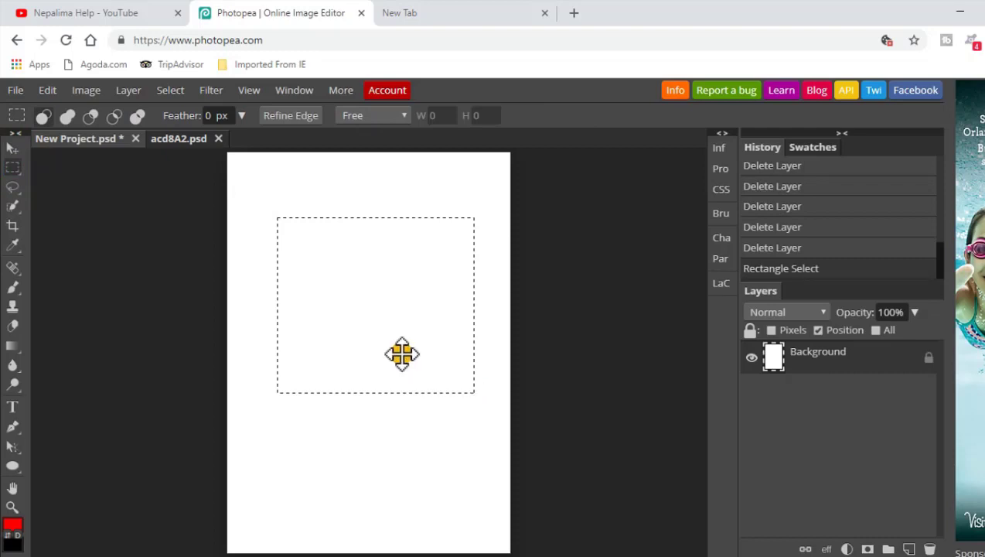
key(ctrl+z)
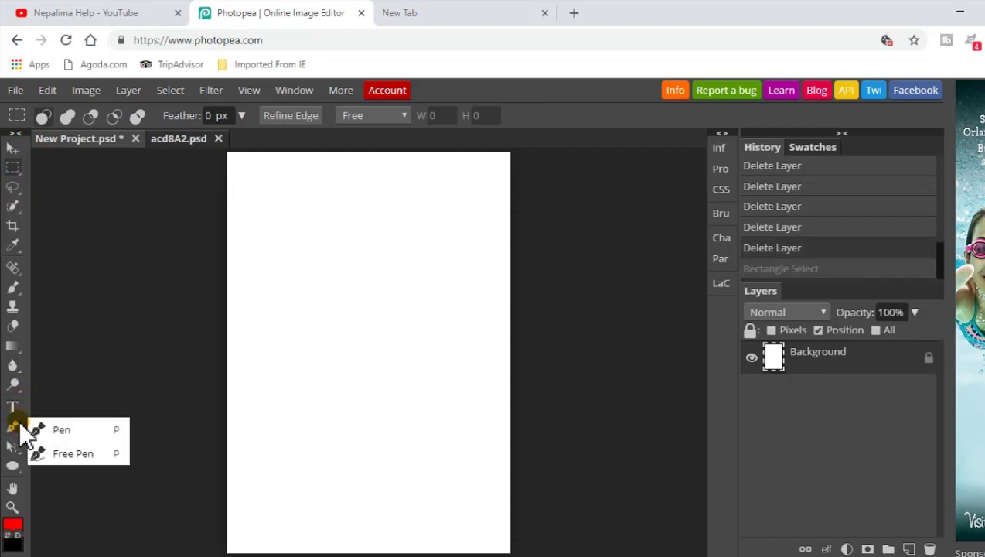
Step: Add the text "hello" to the page, slightly above its middle
click(14, 405)
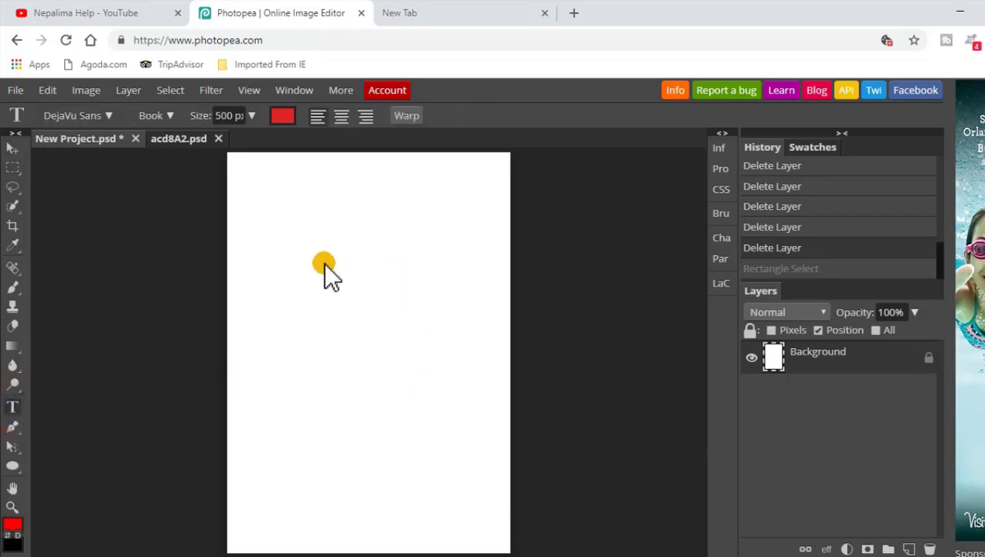
click(293, 317)
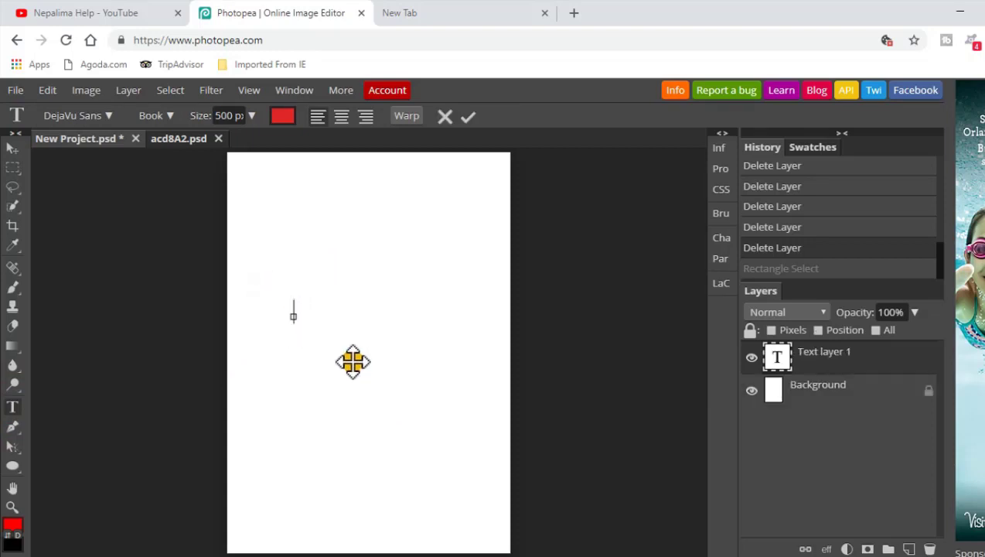
text(hello)
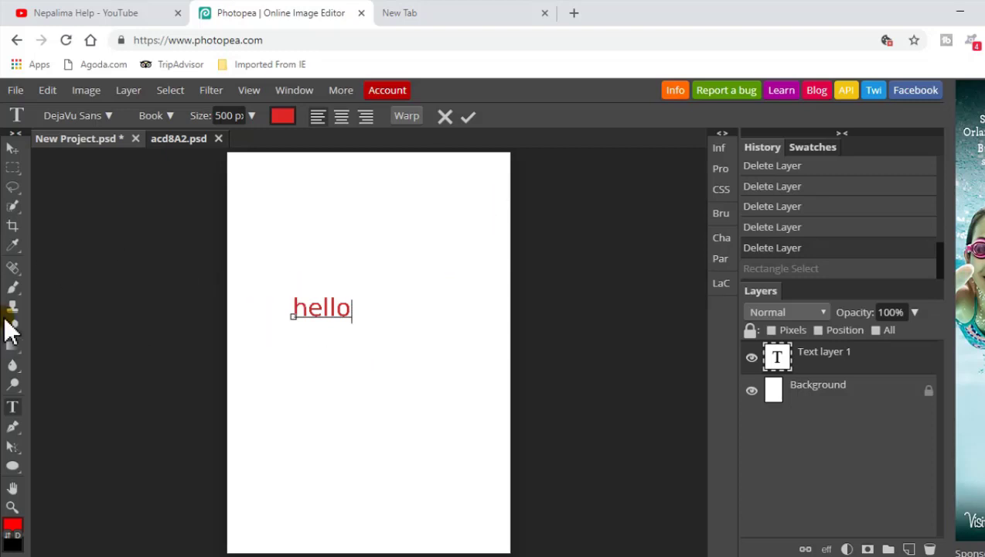
Step: Draw a large red ellipse shape over the "hello" text in the upper half of the page
right_click(13, 466)
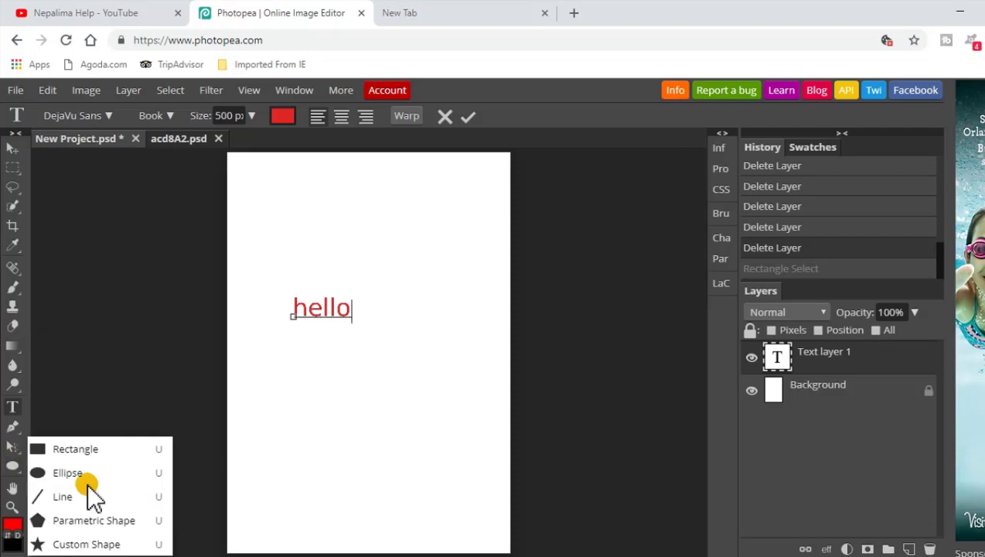
click(36, 472)
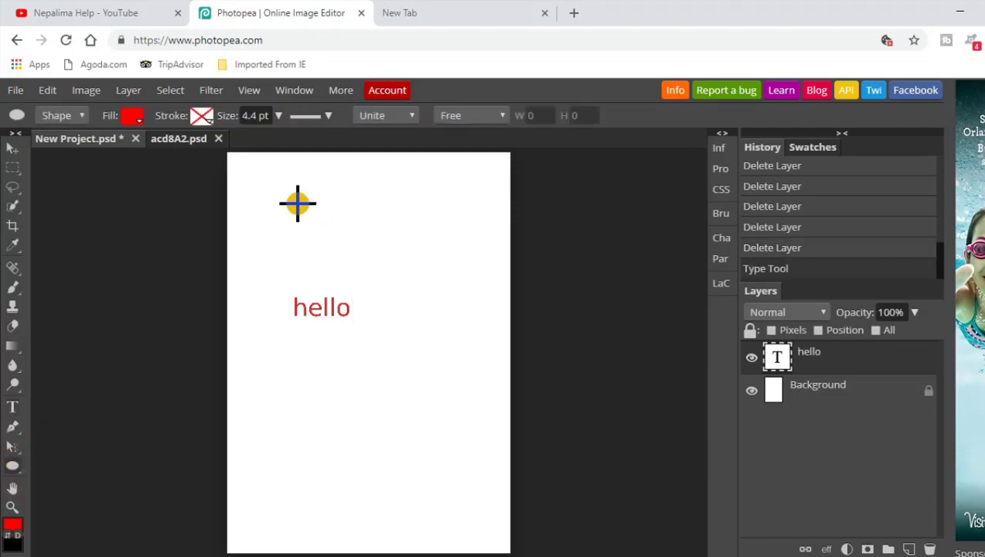
drag(298, 203, 456, 374)
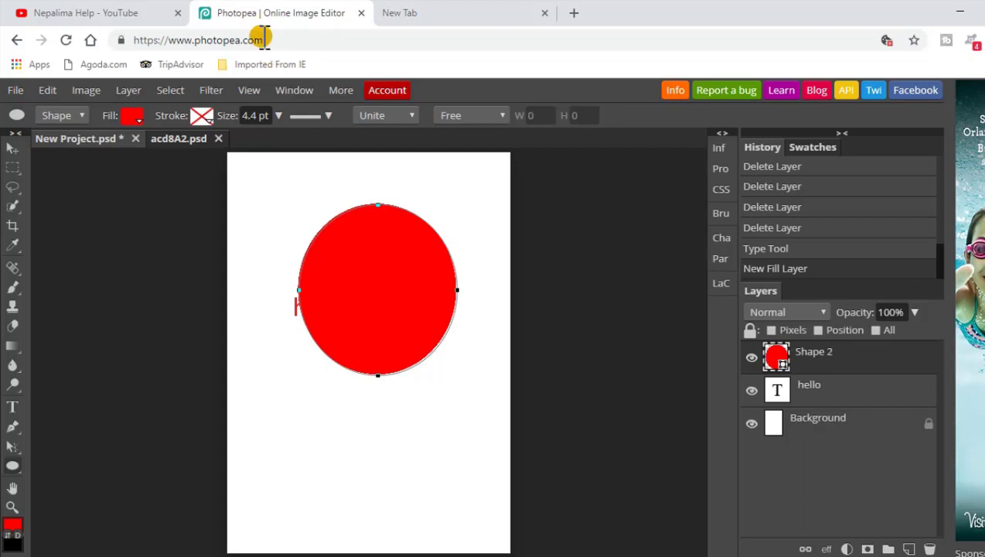
drag(261, 39, 203, 40)
drag(136, 44, 124, 41)
key(ctrl+c)
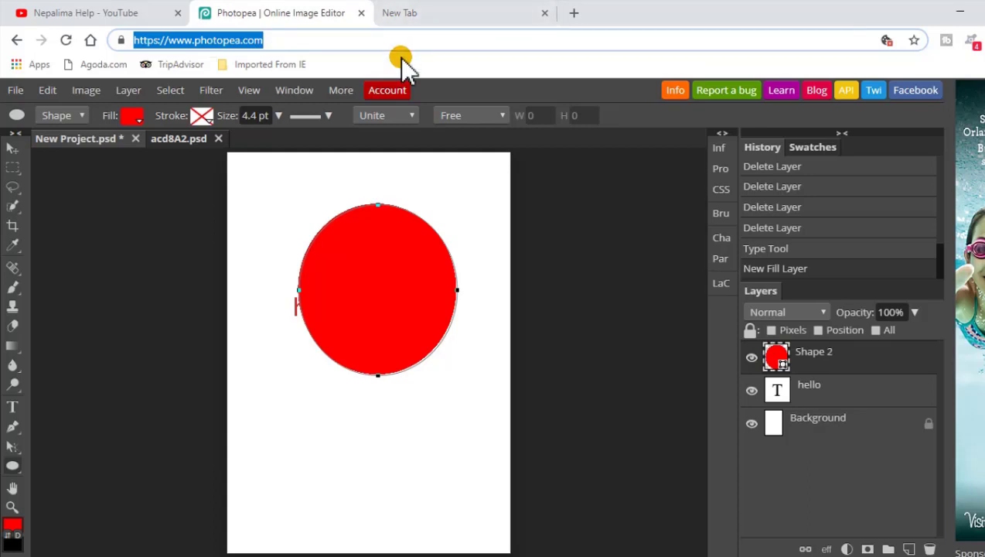
click(408, 17)
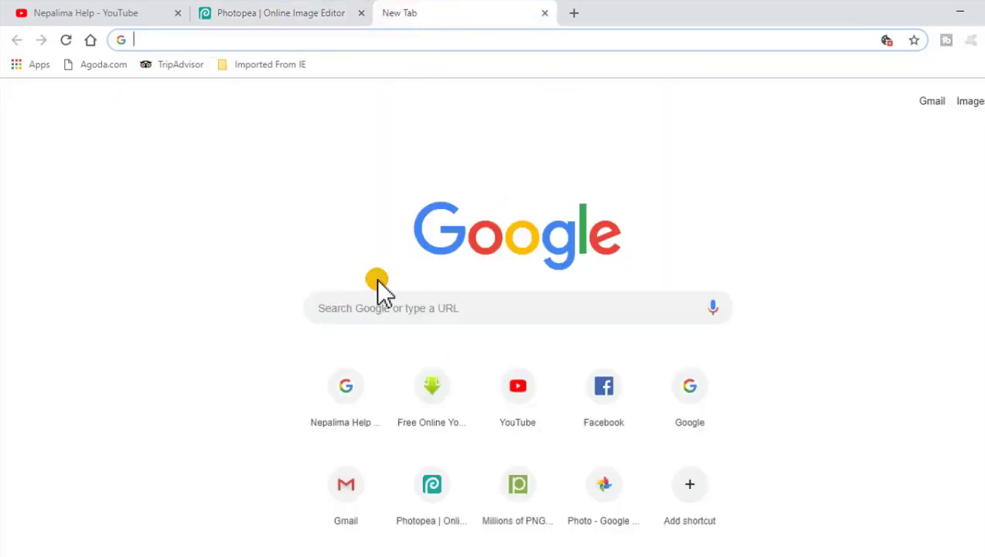
click(401, 313)
right_click(398, 312)
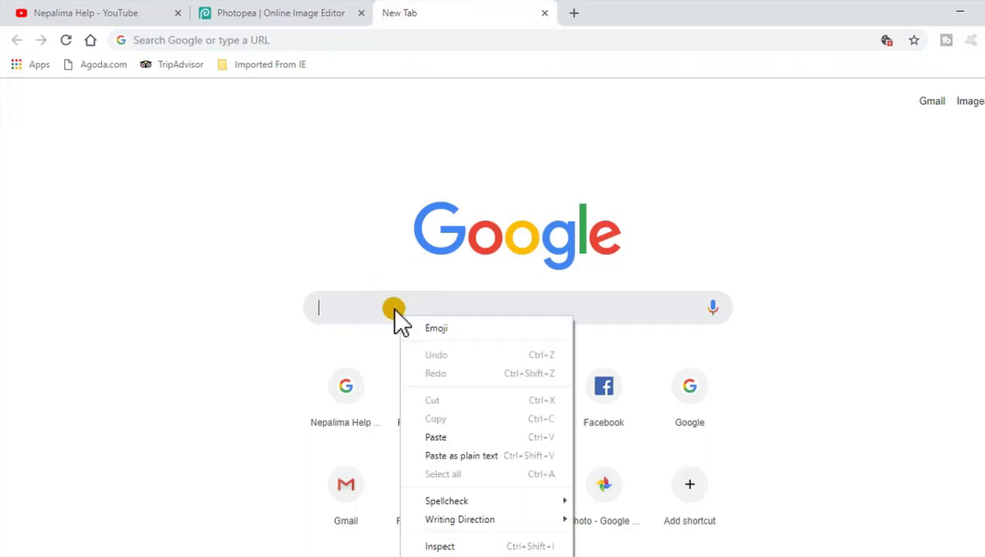
click(464, 437)
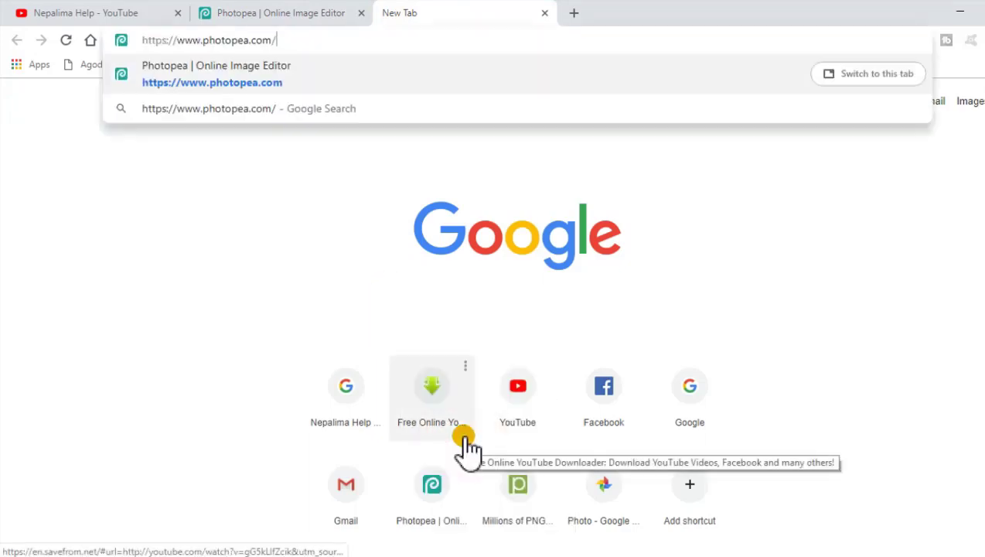
key(Return)
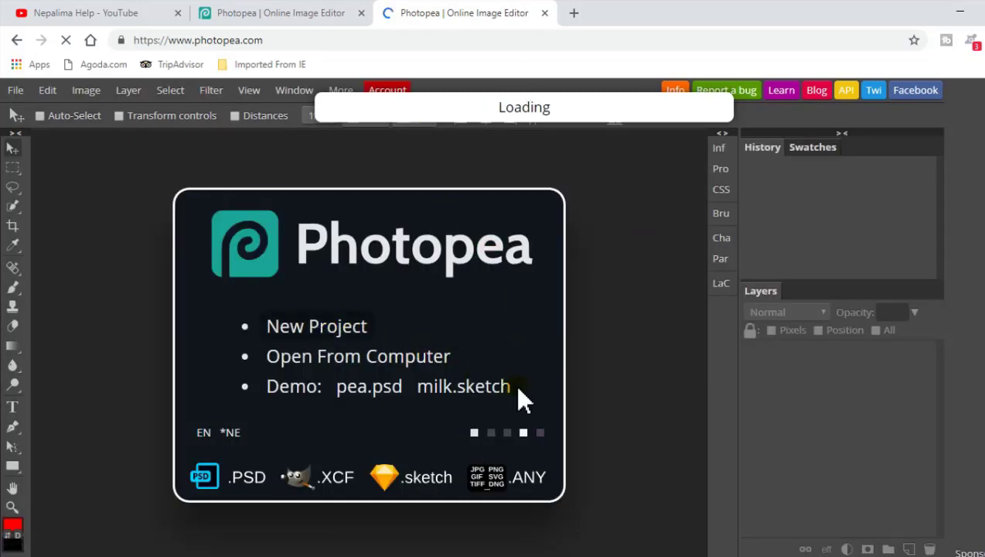
Step: Create a new project from the A2 print preset, 420 x 594 mm at 300 DPI, with a white background
click(331, 325)
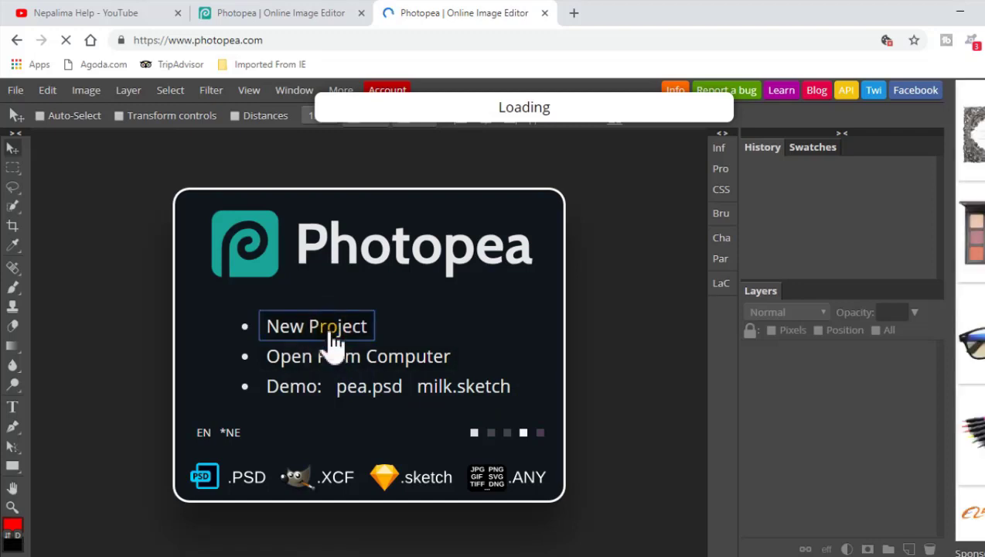
click(332, 245)
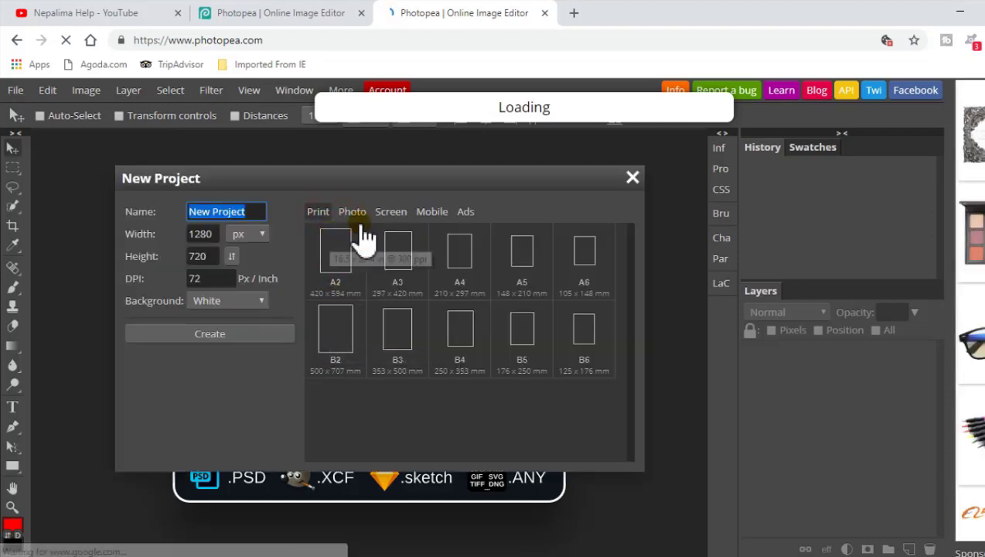
click(259, 306)
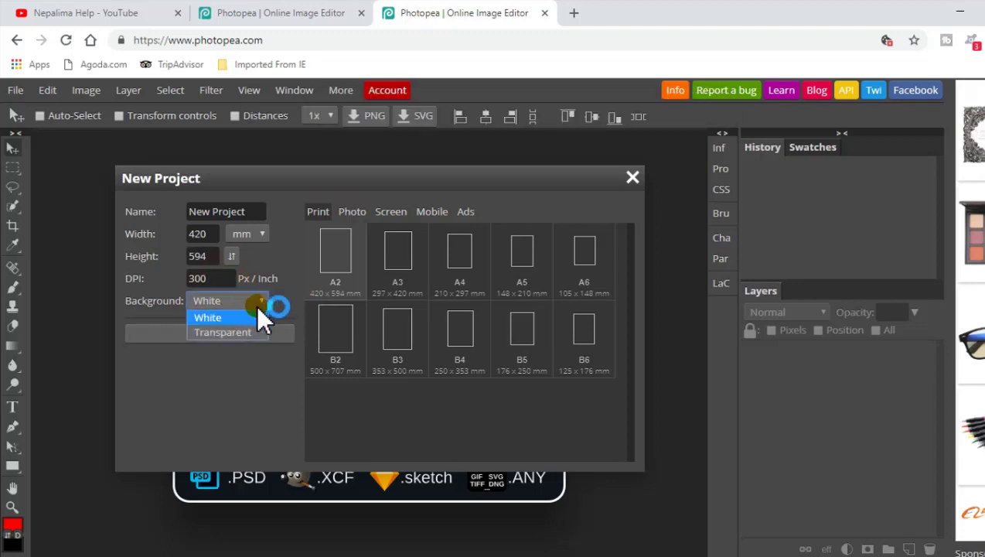
click(260, 301)
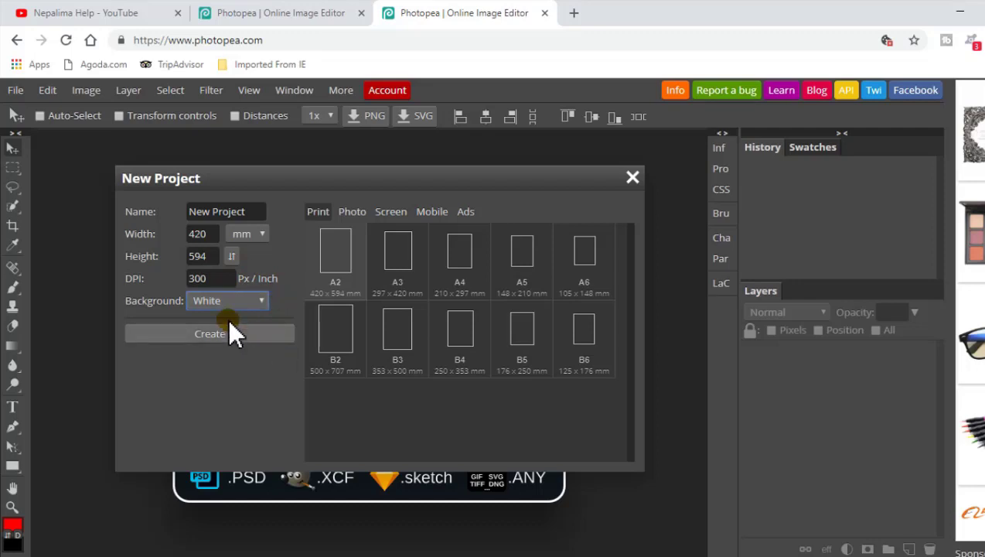
click(236, 343)
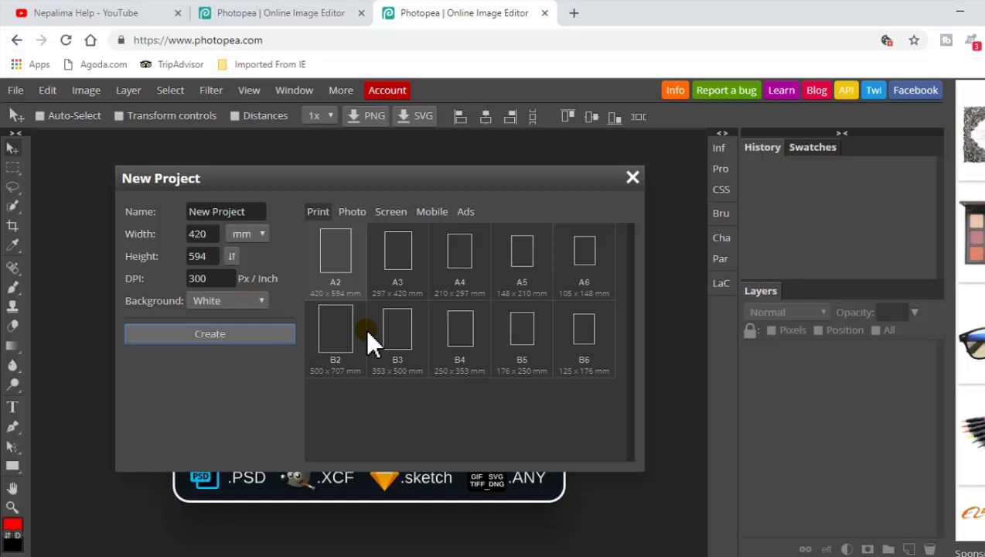
click(422, 294)
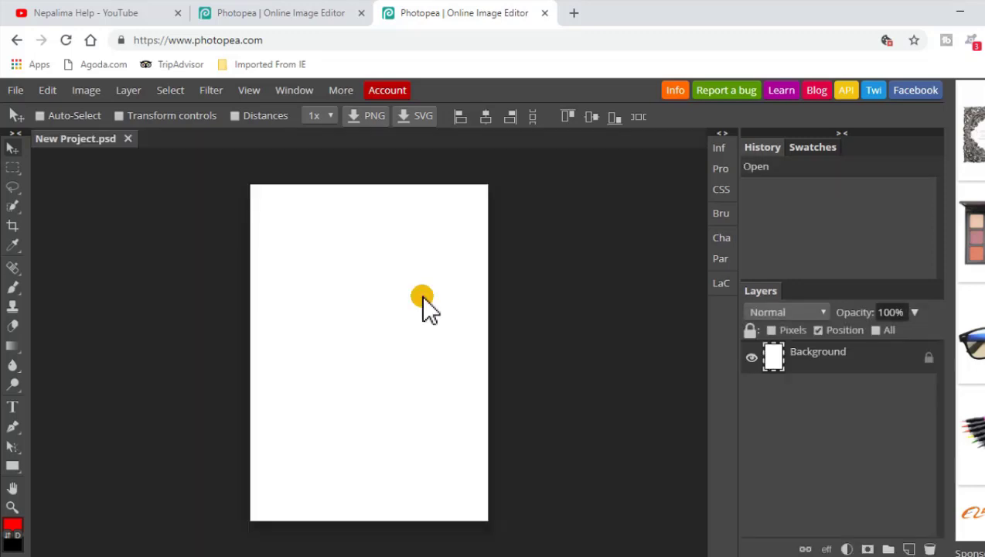
double_click(346, 305)
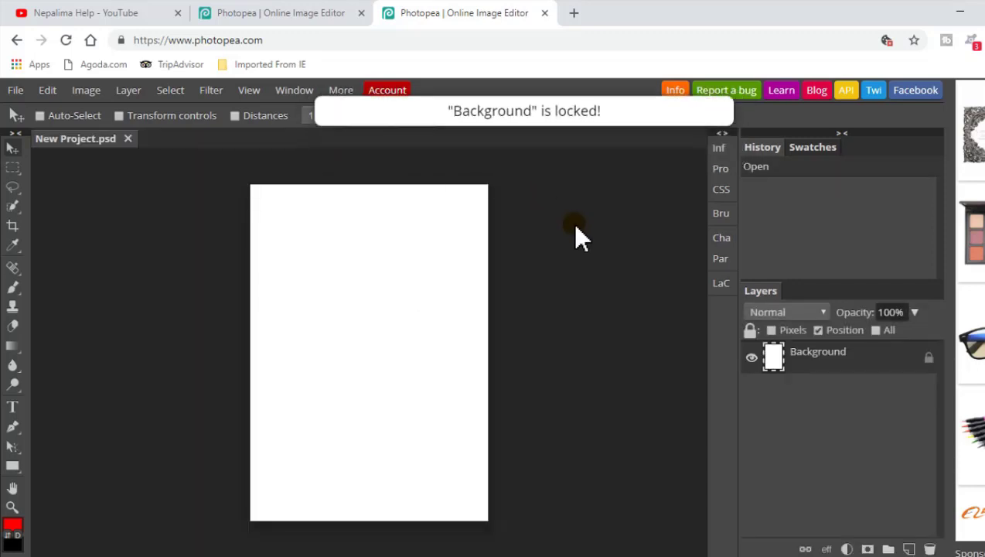
click(313, 246)
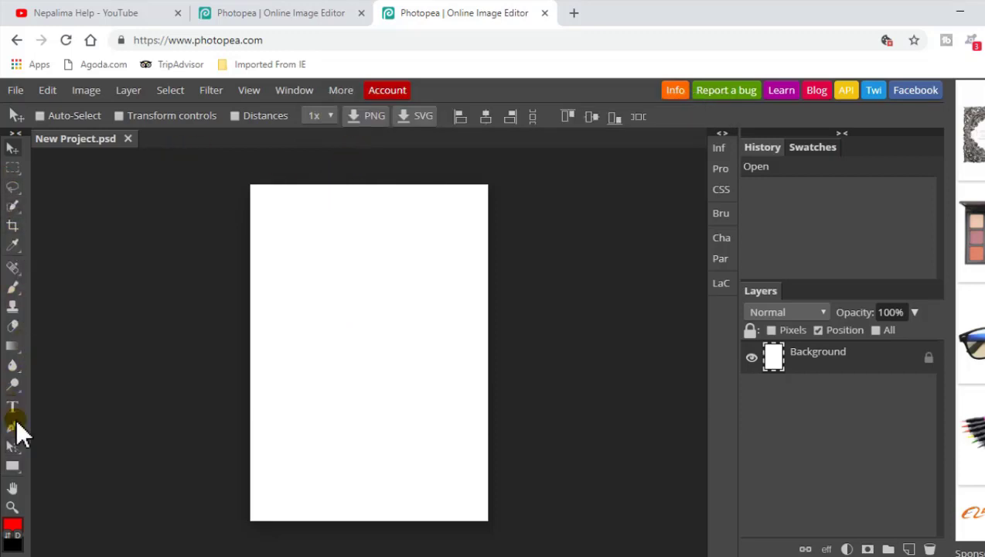
Step: Draw a red rectangle shape with no stroke around the middle of the blank A2 page
click(13, 466)
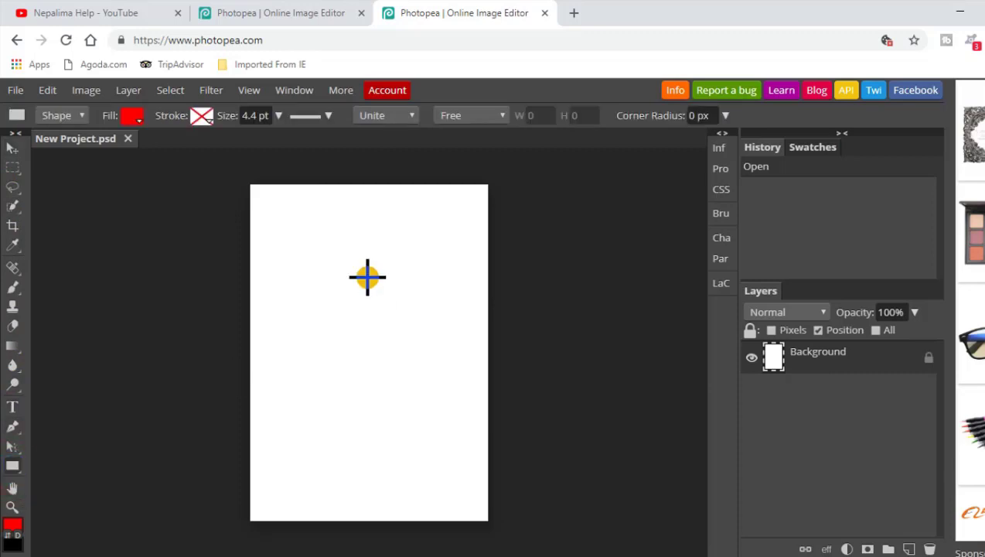
click(323, 261)
drag(352, 319, 453, 402)
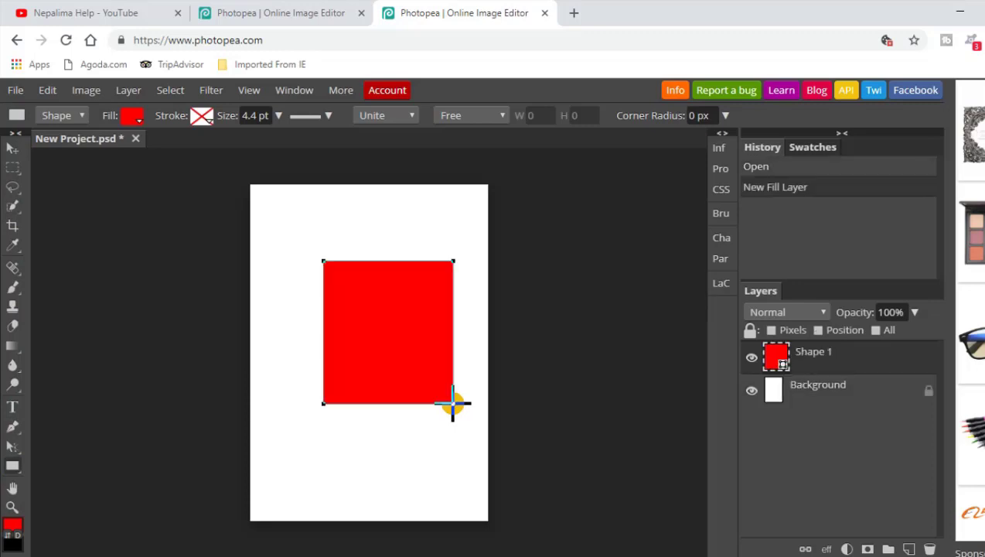